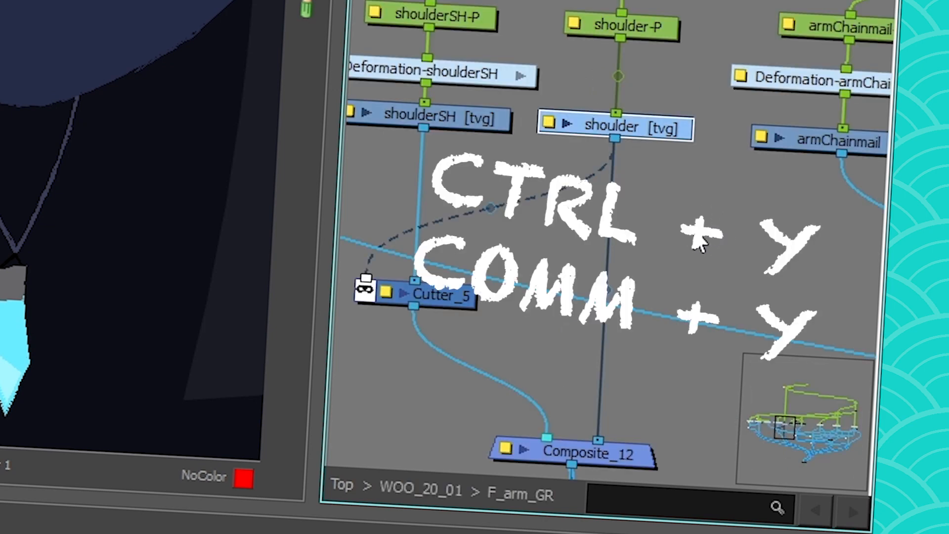
Add a second Display node connected to the shoulder drawing, view through Display_2, and return the view to the main Display.
{"action": "key", "text": "ctrl+y"}
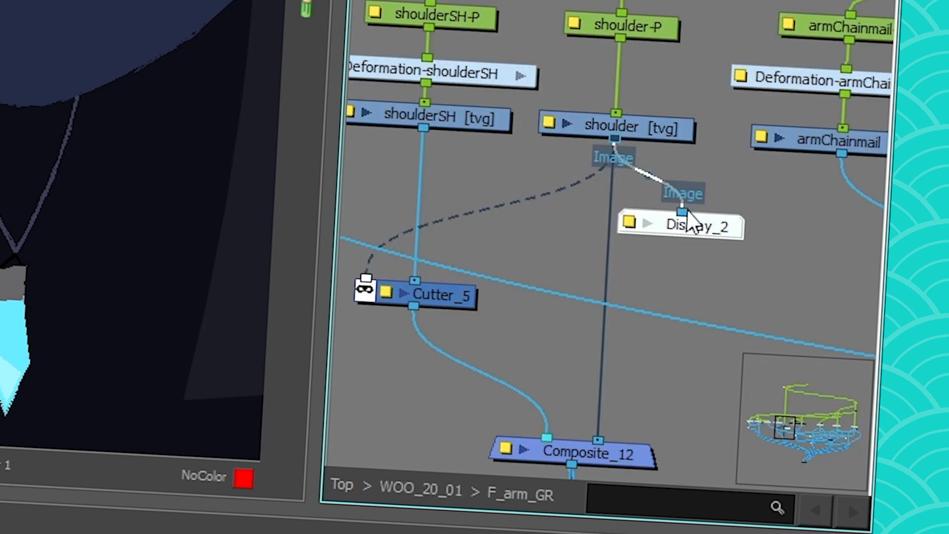
{"action": "left_click_drag", "start_coordinate": [713, 225], "coordinate": [693, 215]}
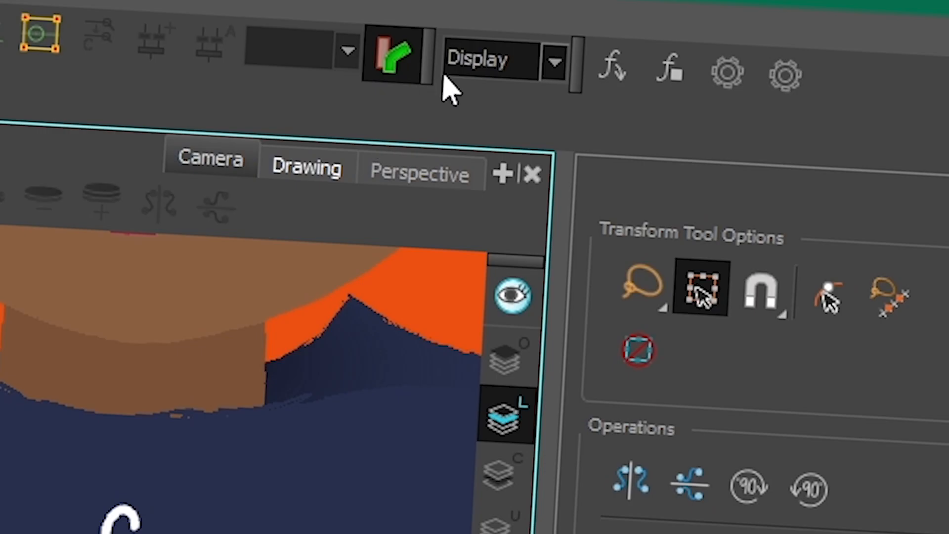
{"action": "left_click", "coordinate": [460, 64]}
{"action": "left_click", "coordinate": [480, 161]}
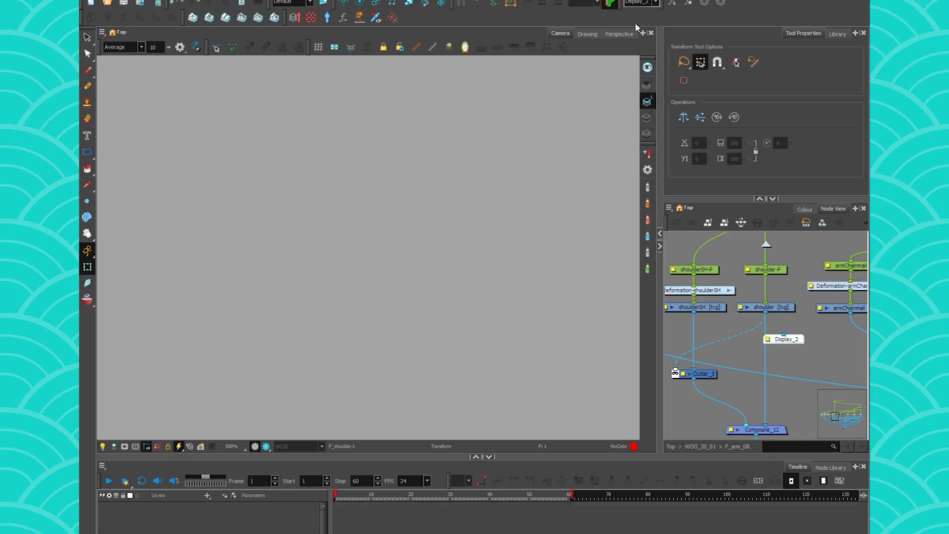
{"action": "left_click", "coordinate": [634, 23]}
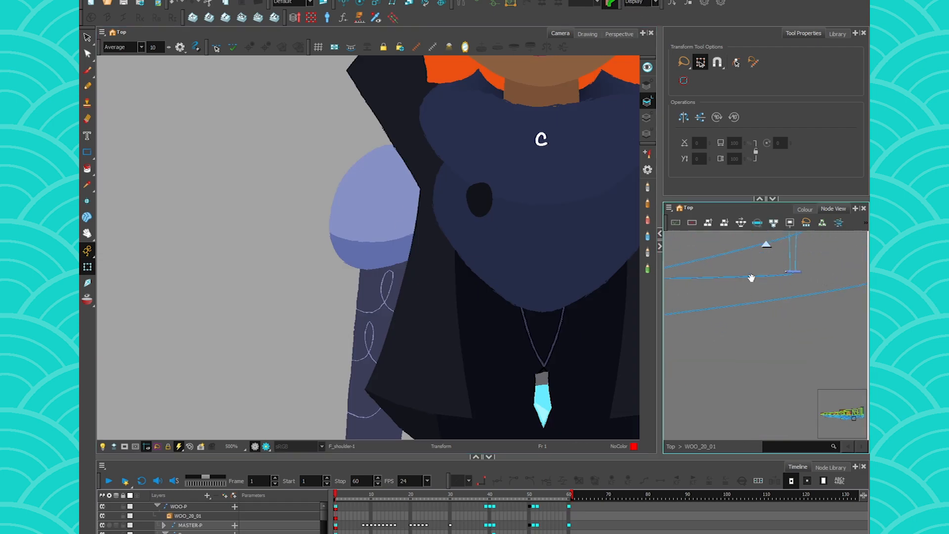
Add a Transparency node at the top level and insert it between the WOO_20_01 group and the Composite.
{"action": "left_click_drag", "start_coordinate": [752, 277], "coordinate": [753, 237]}
{"action": "key", "text": "ctrl+shift+e"}
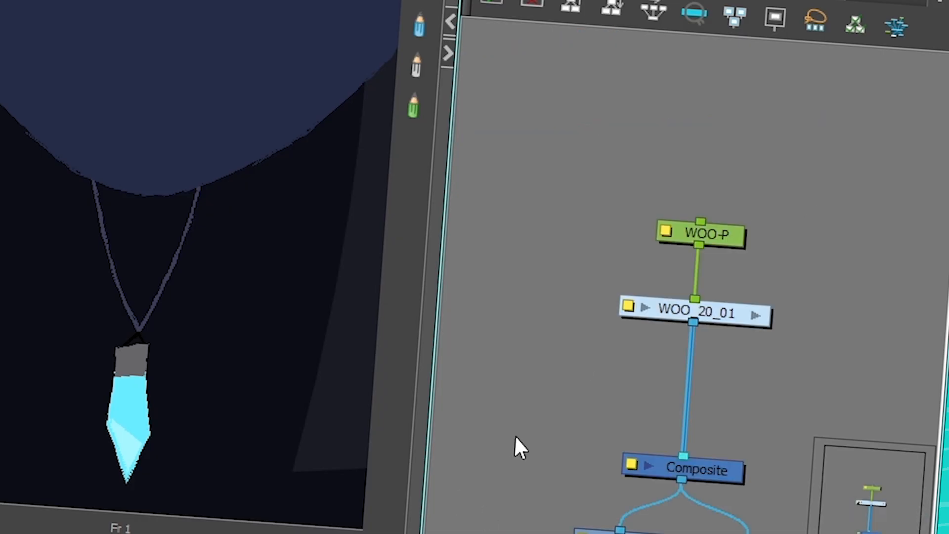
{"action": "key", "text": "Return"}
{"action": "type", "text": "TR"}
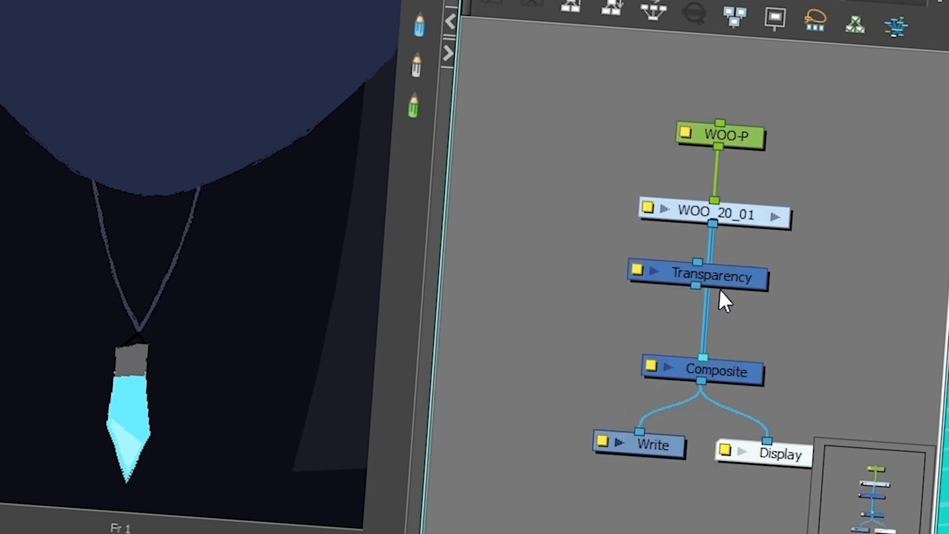
{"action": "left_click_drag", "start_coordinate": [720, 282], "coordinate": [733, 284]}
Pull the Transparency node out of the connection between WOO_20_01 and the Composite.
{"action": "left_click", "coordinate": [577, 316]}
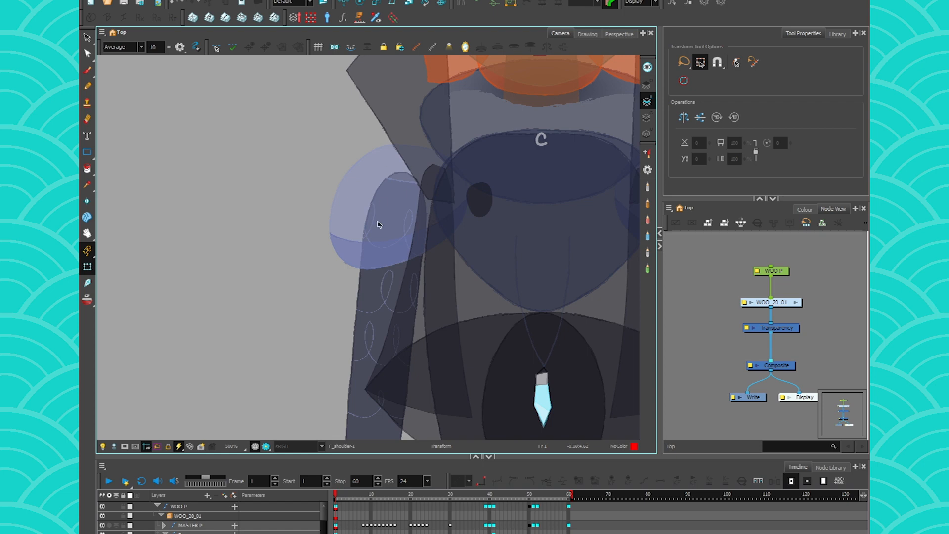
{"action": "left_click", "coordinate": [778, 329]}
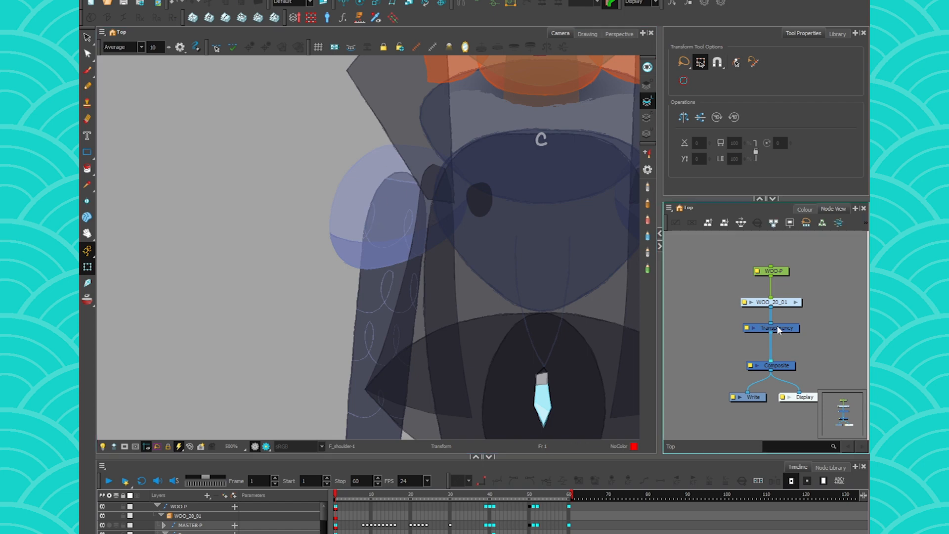
{"action": "left_click_drag", "start_coordinate": [784, 331], "coordinate": [742, 330]}
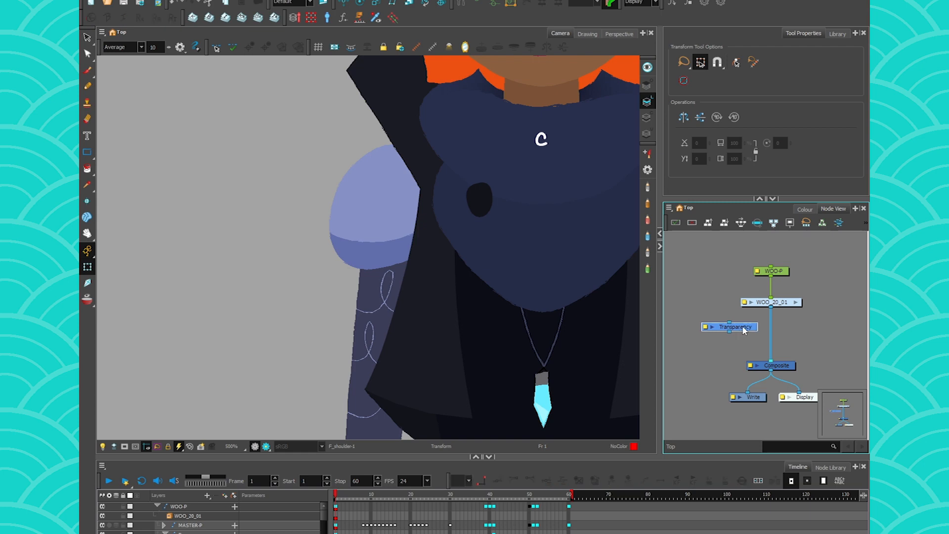
Connect the shoulder drawing to Display_2 and make Display_2 the active display to isolate the shoulder artwork.
{"action": "left_click", "coordinate": [424, 197]}
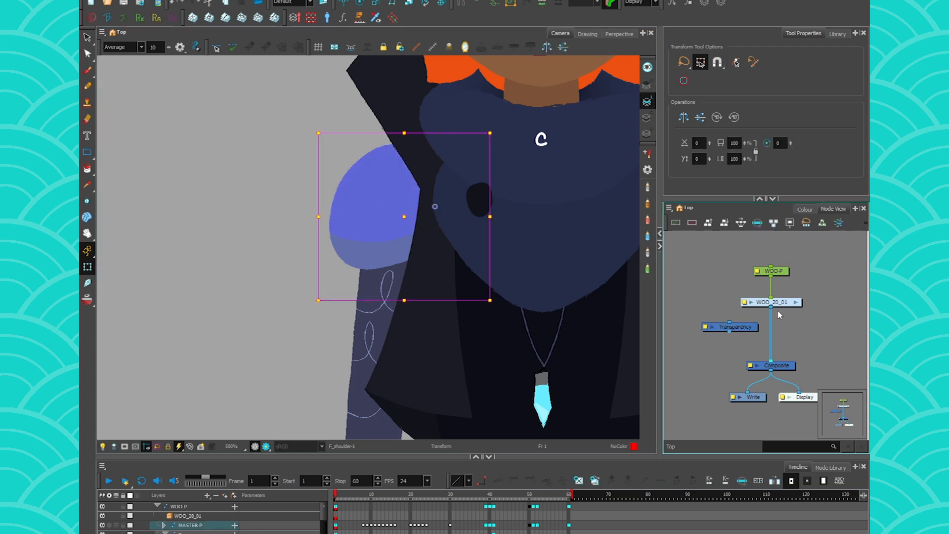
{"action": "scroll", "coordinate": [776, 360], "scroll_direction": "up", "scroll_amount": 5}
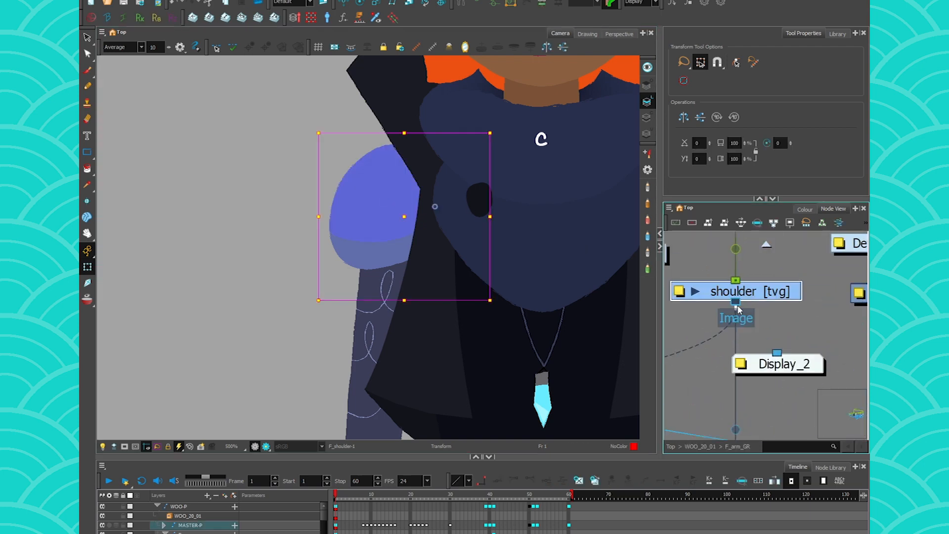
{"action": "left_click", "coordinate": [640, 3]}
{"action": "left_click", "coordinate": [642, 31]}
{"action": "left_click", "coordinate": [303, 272]}
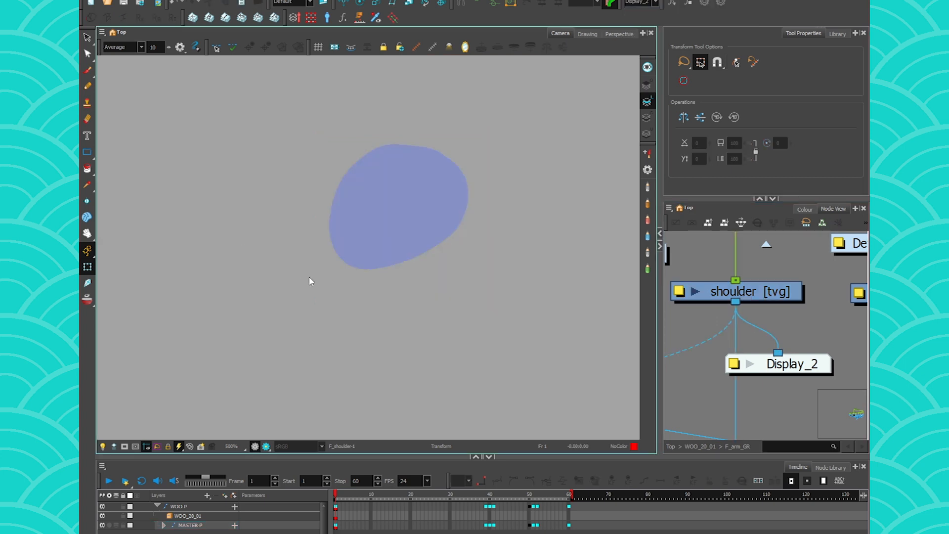
Draw a closed four-point envelope deformation around the contour of the shoulder drawing with the Rigging tool.
{"action": "left_click", "coordinate": [775, 293]}
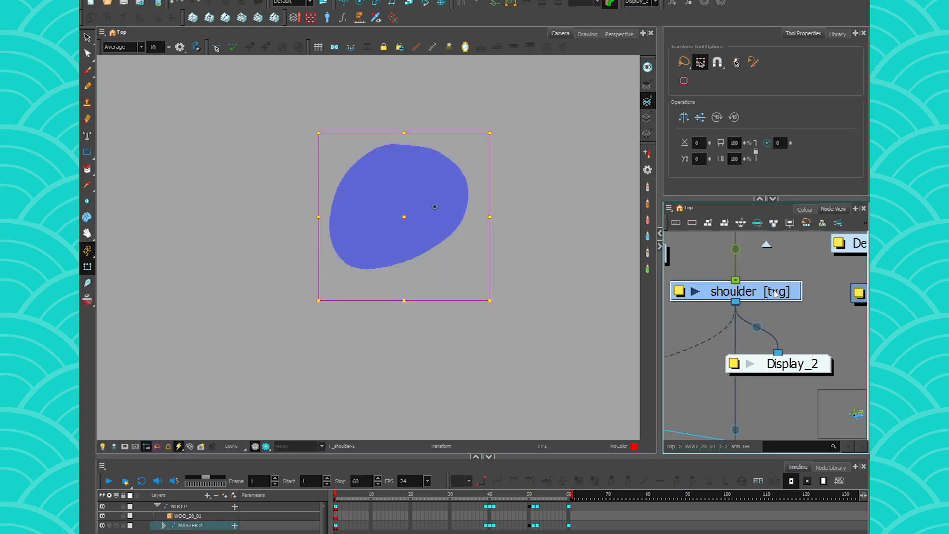
{"action": "left_click", "coordinate": [461, 2]}
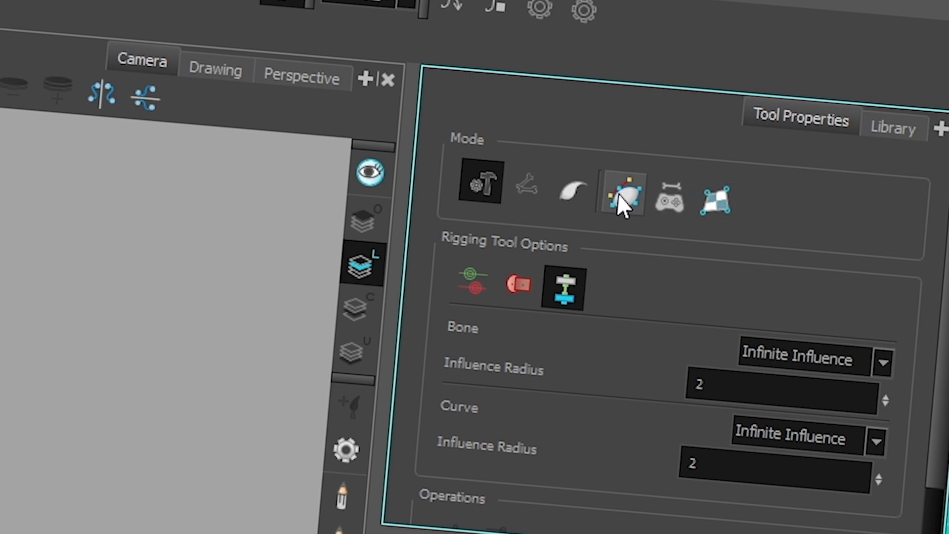
{"action": "left_click", "coordinate": [619, 195]}
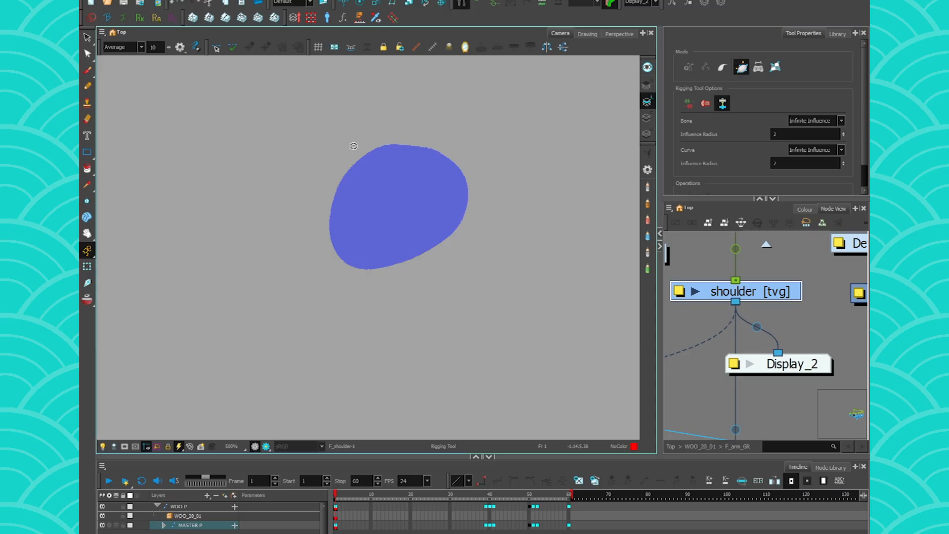
{"action": "left_click", "coordinate": [375, 150]}
{"action": "left_click_drag", "start_coordinate": [498, 128], "coordinate": [499, 128]}
{"action": "left_click_drag", "start_coordinate": [596, 221], "coordinate": [567, 161]}
{"action": "left_click_drag", "start_coordinate": [520, 359], "coordinate": [390, 406]}
{"action": "left_click_drag", "start_coordinate": [287, 331], "coordinate": [295, 362]}
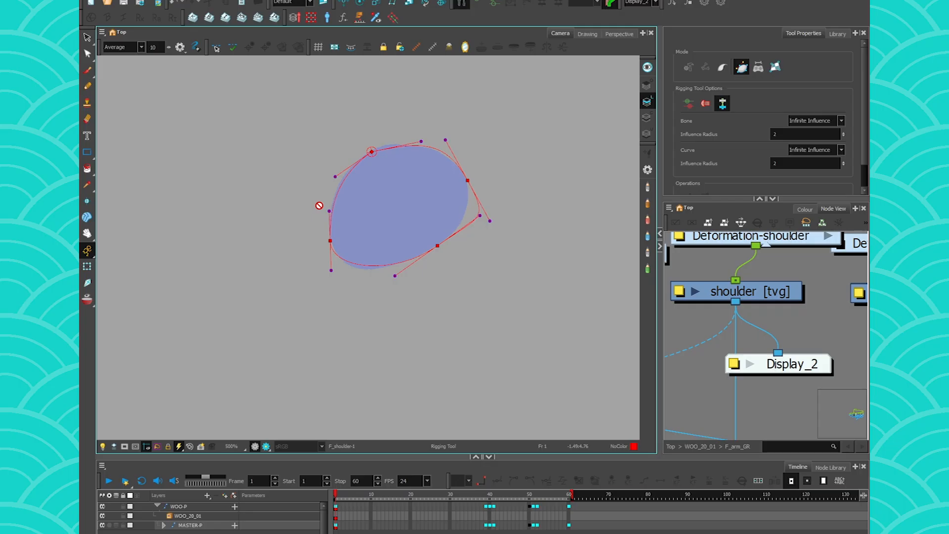
Adjust the shoulder envelope's points and its right and lower Bezier handles, trying independent handle angles at the lower-right point.
{"action": "left_click_drag", "start_coordinate": [372, 151], "coordinate": [371, 155]}
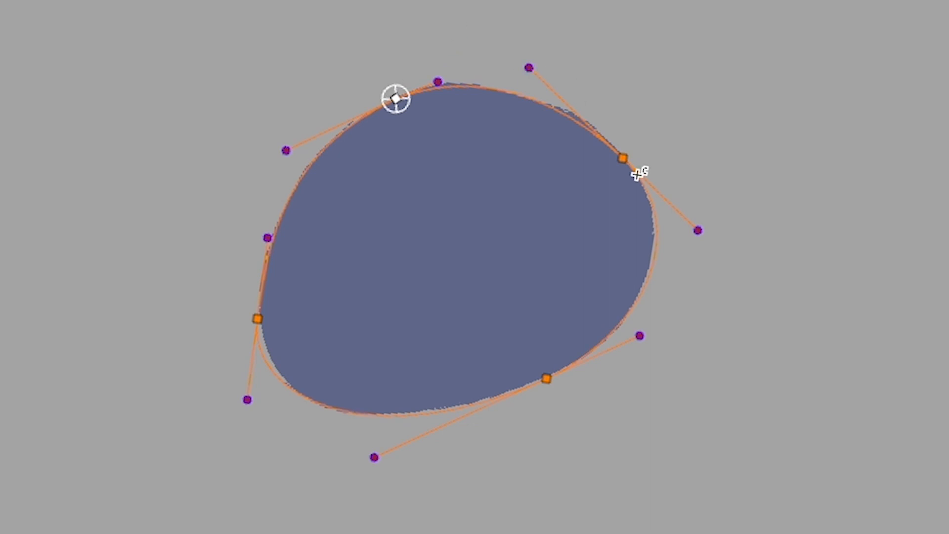
{"action": "mouse_move", "coordinate": [529, 67]}
{"action": "left_mouse_down"}
{"action": "mouse_move", "coordinate": [460, 154]}
{"action": "mouse_move", "coordinate": [529, 64]}
{"action": "left_mouse_up"}
{"action": "left_click_drag", "start_coordinate": [640, 336], "coordinate": [654, 386]}
{"action": "left_click_drag", "start_coordinate": [335, 364], "coordinate": [321, 404]}
{"action": "left_click_drag", "start_coordinate": [640, 345], "coordinate": [613, 445]}
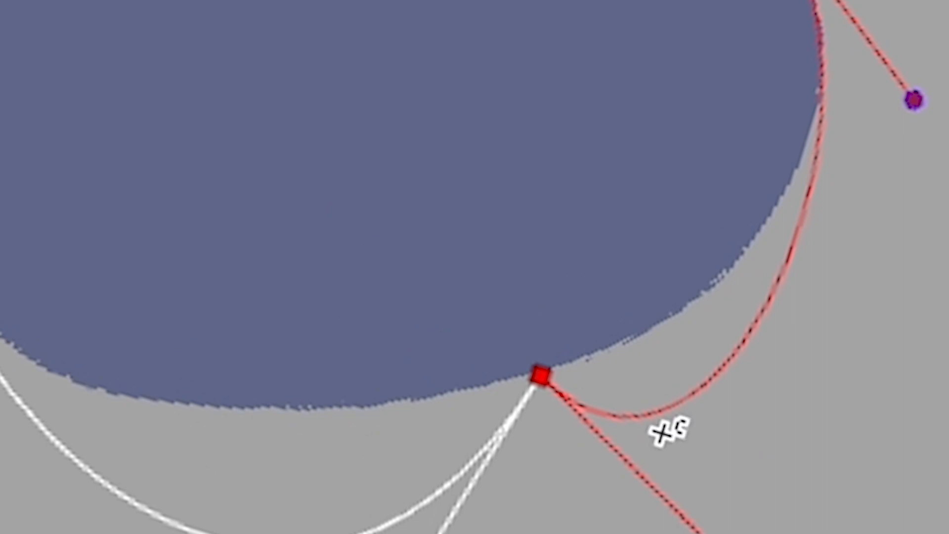
{"action": "left_click_drag", "start_coordinate": [435, 533], "coordinate": [136, 497]}
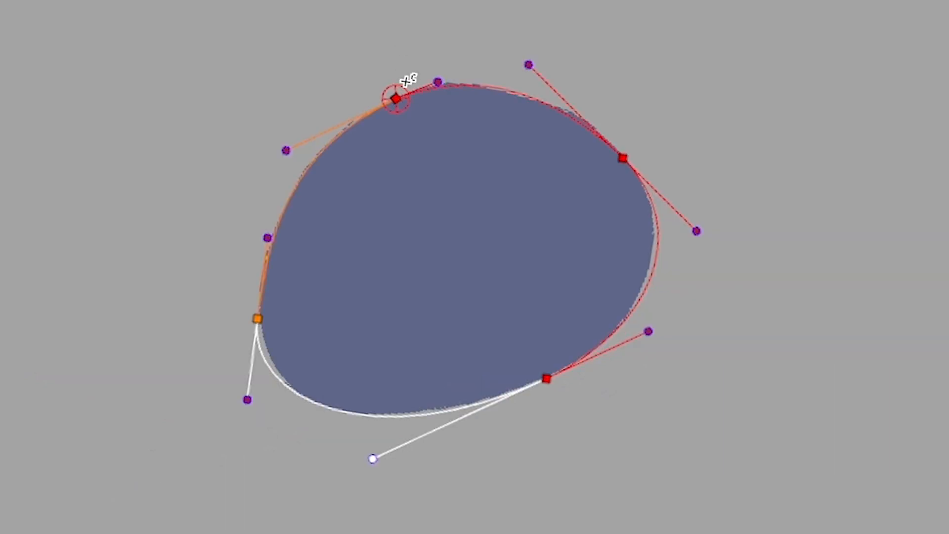
Reshape the Bezier handles along the upper edge of the shoulder envelope so the curve follows the artwork.
{"action": "left_click_drag", "start_coordinate": [439, 82], "coordinate": [453, 48]}
{"action": "mouse_move", "coordinate": [286, 150]}
{"action": "left_mouse_down"}
{"action": "mouse_move", "coordinate": [283, 78]}
{"action": "mouse_move", "coordinate": [264, 135]}
{"action": "mouse_move", "coordinate": [278, 163]}
{"action": "left_mouse_up"}
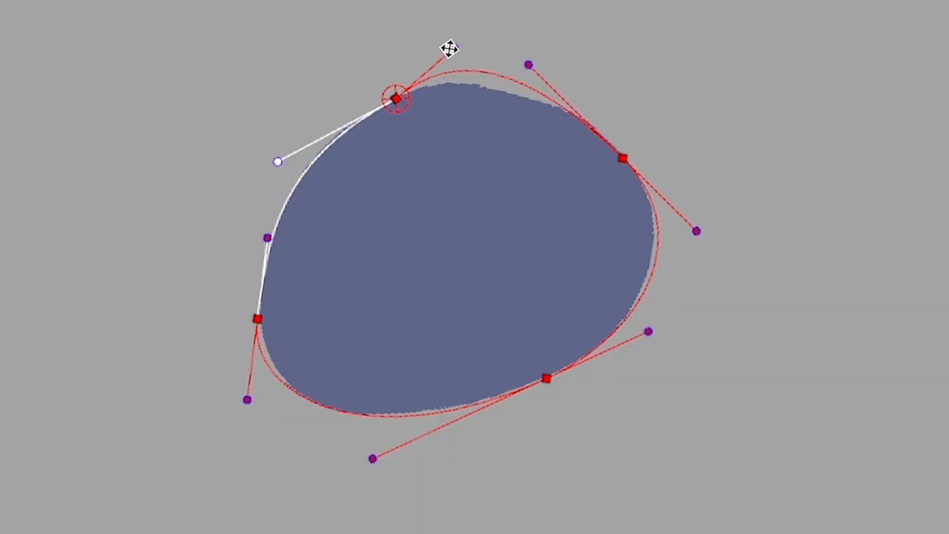
{"action": "left_click_drag", "start_coordinate": [449, 46], "coordinate": [442, 79]}
{"action": "left_click_drag", "start_coordinate": [518, 72], "coordinate": [538, 70]}
{"action": "mouse_move", "coordinate": [395, 98]}
{"action": "left_mouse_down"}
{"action": "mouse_move", "coordinate": [423, 91]}
{"action": "mouse_move", "coordinate": [396, 97]}
{"action": "left_mouse_up"}
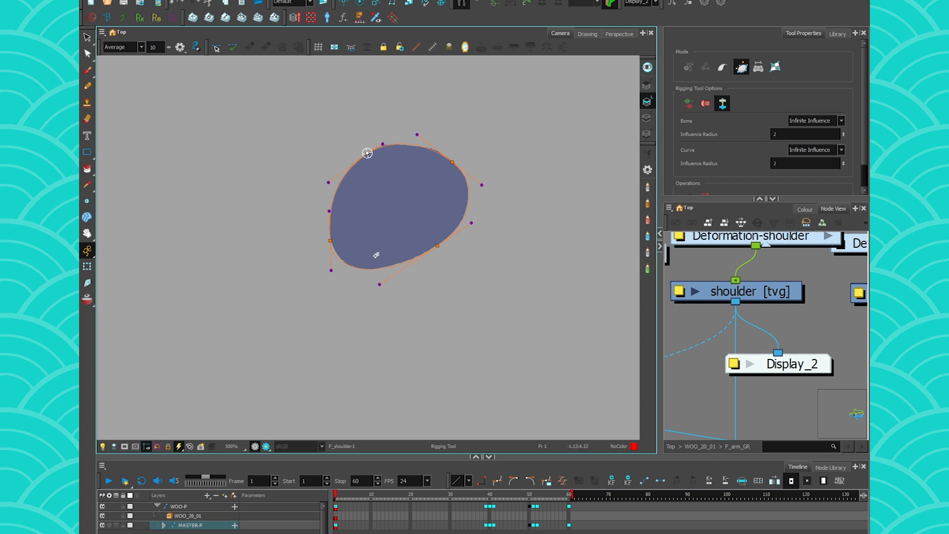
Delete the Deformation-shoulder group from the node network.
{"action": "scroll", "coordinate": [381, 228], "scroll_direction": "down", "scroll_amount": 2}
{"action": "left_click_drag", "start_coordinate": [710, 333], "coordinate": [726, 395]}
{"action": "left_click", "coordinate": [732, 306]}
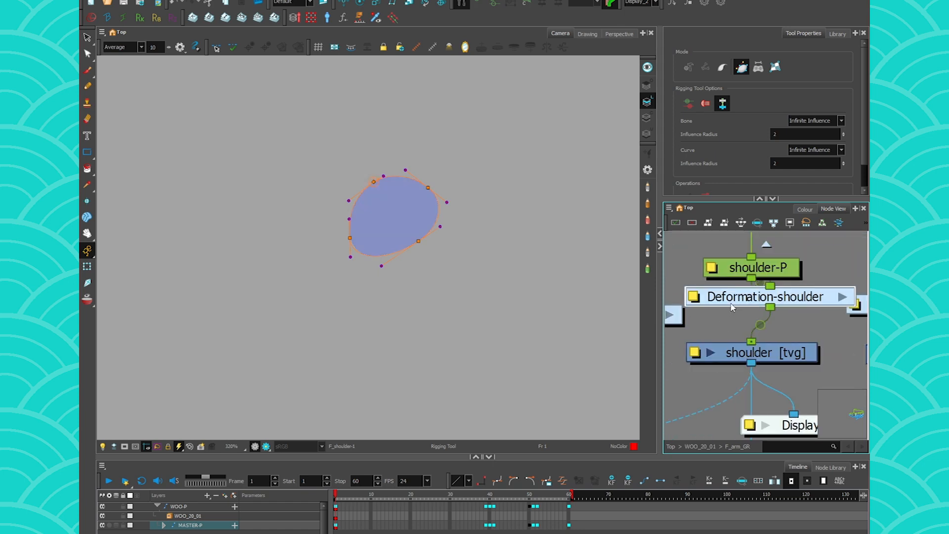
{"action": "key", "text": "Delete"}
Open the Envelope Creator for the shoulder drawing.
{"action": "left_click", "coordinate": [732, 359]}
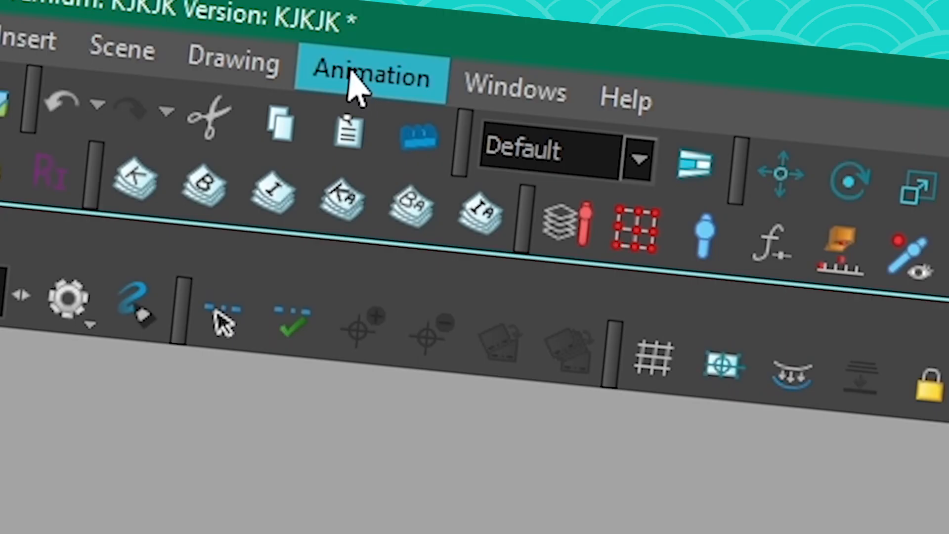
{"action": "left_click", "coordinate": [355, 78]}
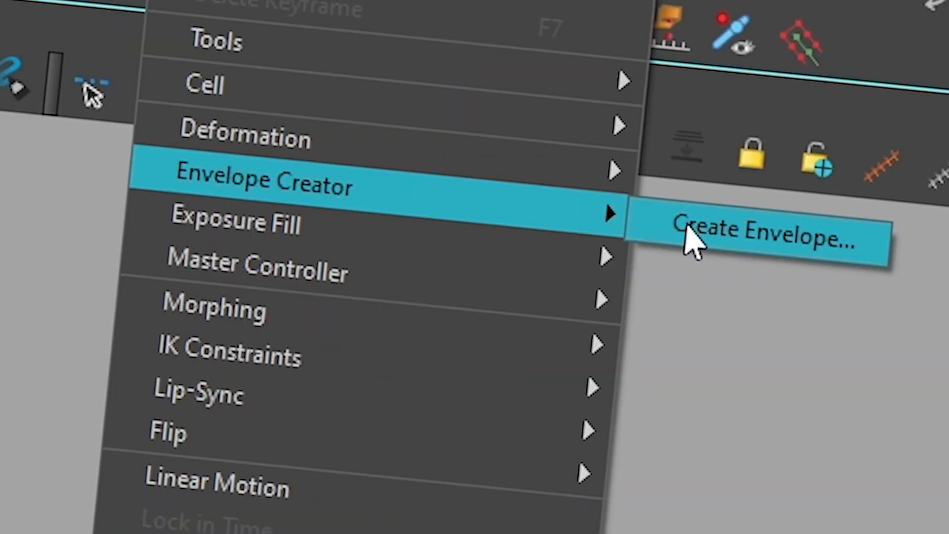
{"action": "left_click", "coordinate": [686, 233]}
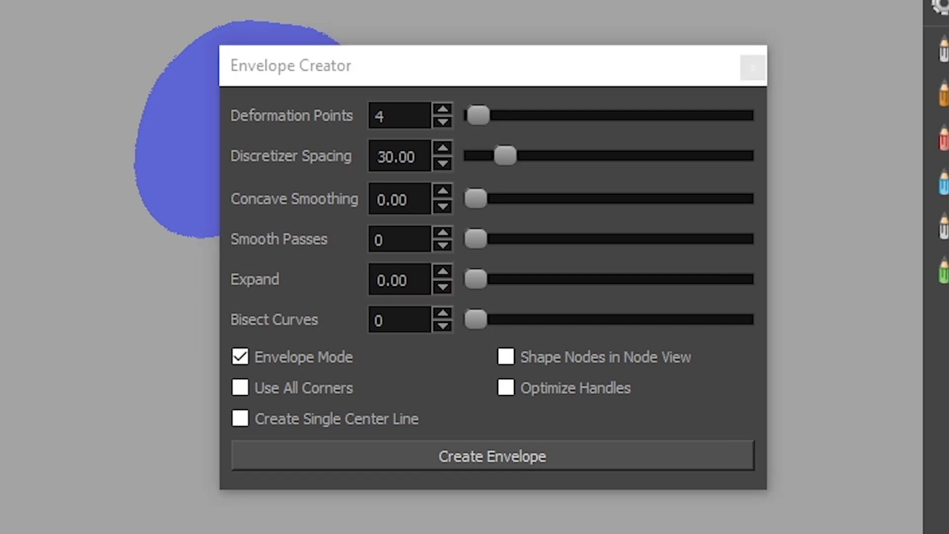
Switch to the browser and review the Harmony 20 documentation page on generating deformation envelopes from artwork.
{"action": "left_click_drag", "start_coordinate": [868, 307], "coordinate": [451, 39]}
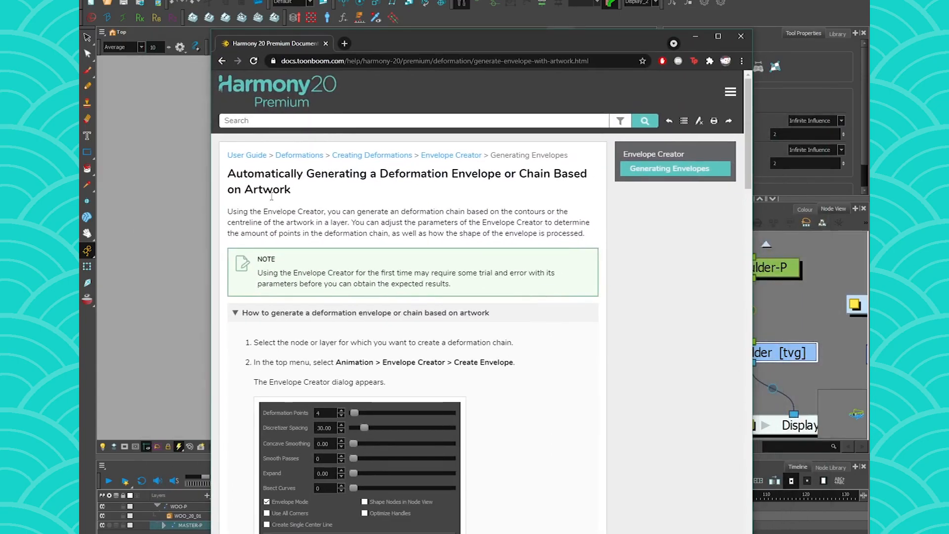
{"action": "scroll", "coordinate": [222, 175], "scroll_direction": "down", "scroll_amount": 10}
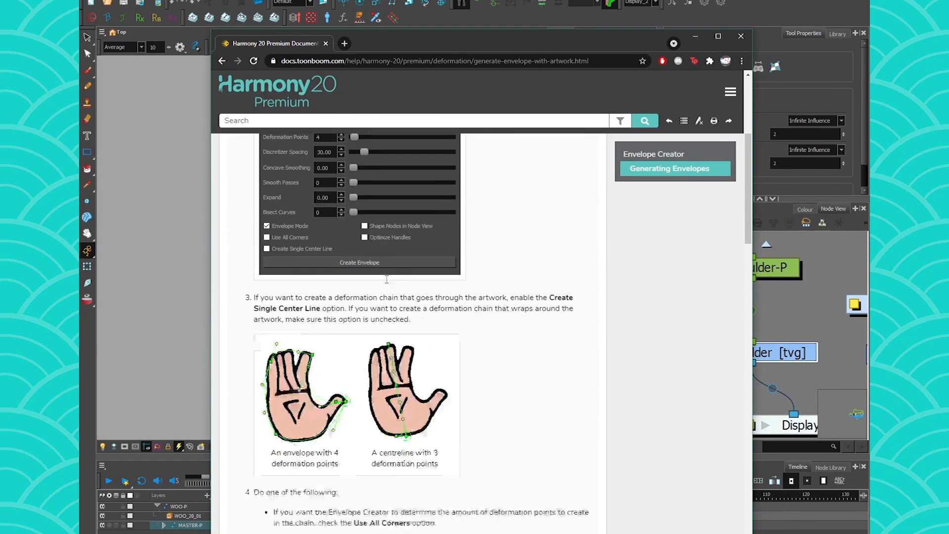
{"action": "scroll", "coordinate": [386, 282], "scroll_direction": "down", "scroll_amount": 15}
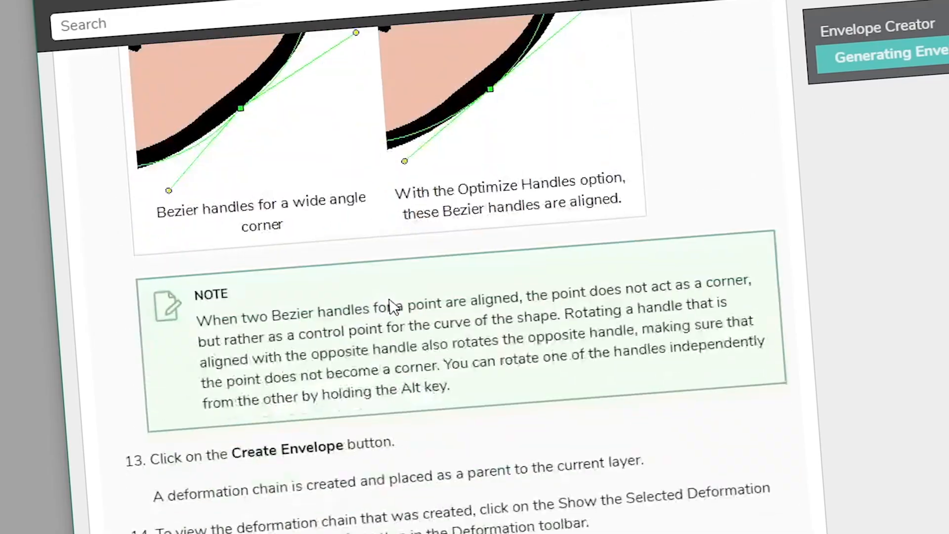
{"action": "scroll", "coordinate": [387, 282], "scroll_direction": "up", "scroll_amount": 2}
{"action": "scroll", "coordinate": [394, 307], "scroll_direction": "up", "scroll_amount": 15}
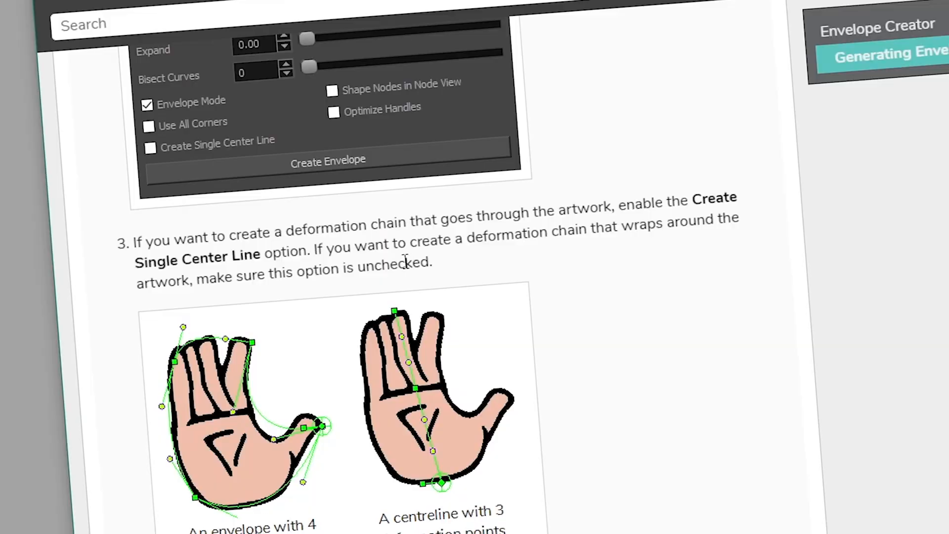
{"action": "scroll", "coordinate": [402, 259], "scroll_direction": "up", "scroll_amount": 10}
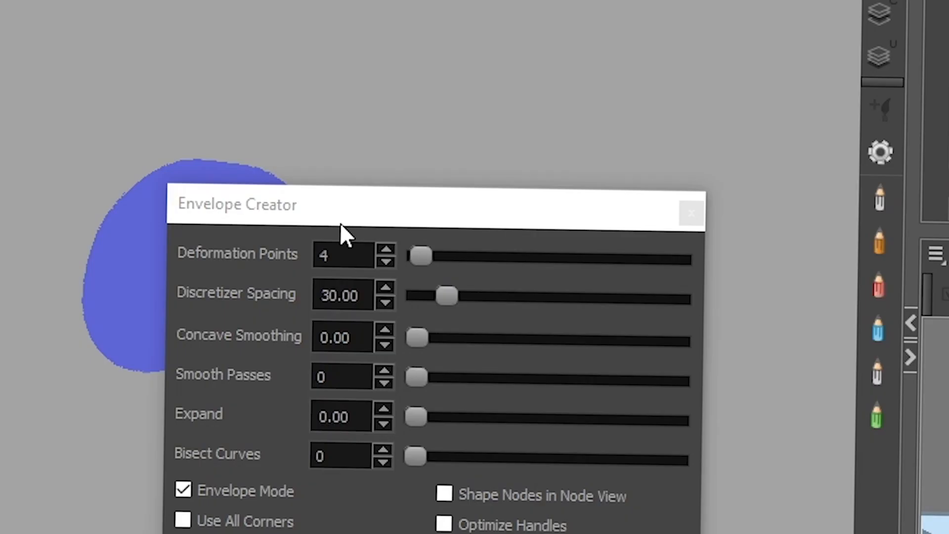
Generate an envelope around the shoulder drawing with 4 deformation points, Envelope Mode and Optimize Handles enabled, and Create Single Center Line off.
{"action": "left_click", "coordinate": [471, 197]}
{"action": "left_click_drag", "start_coordinate": [408, 211], "coordinate": [591, 81]}
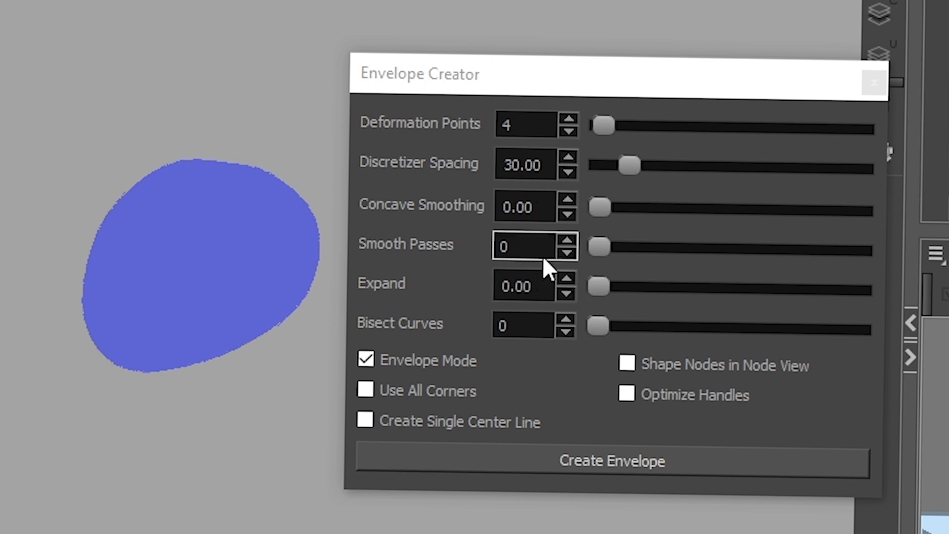
{"action": "left_click_drag", "start_coordinate": [515, 120], "coordinate": [389, 114]}
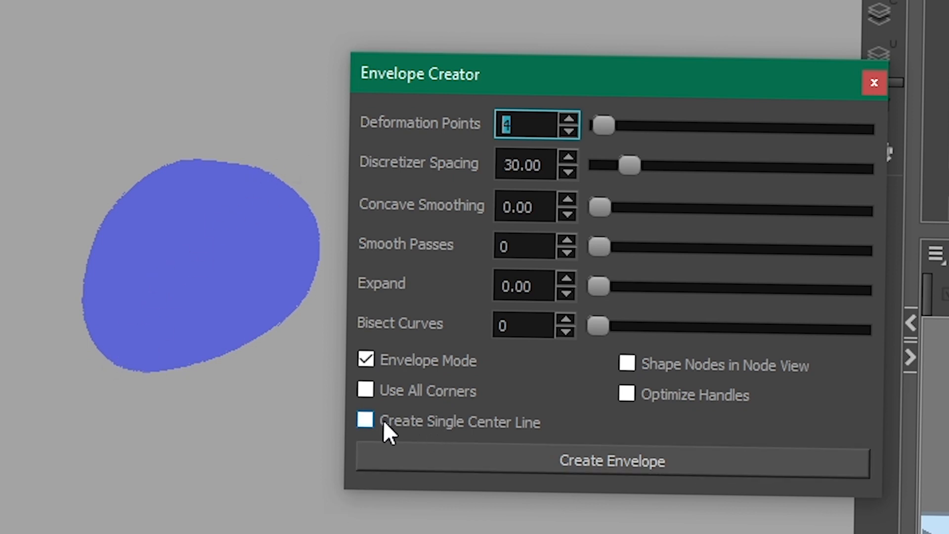
{"action": "left_click", "coordinate": [367, 420]}
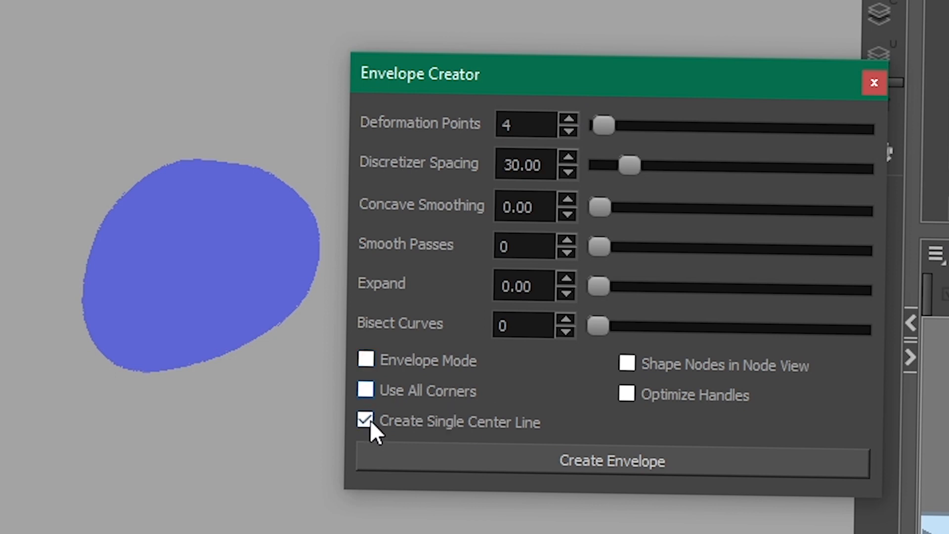
{"action": "left_click", "coordinate": [366, 359]}
{"action": "left_click", "coordinate": [366, 389]}
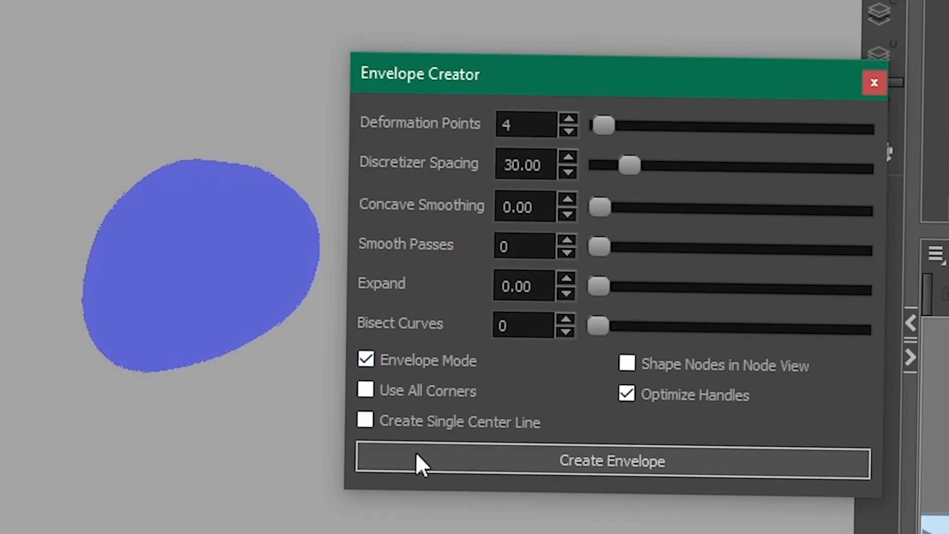
{"action": "left_click", "coordinate": [415, 456]}
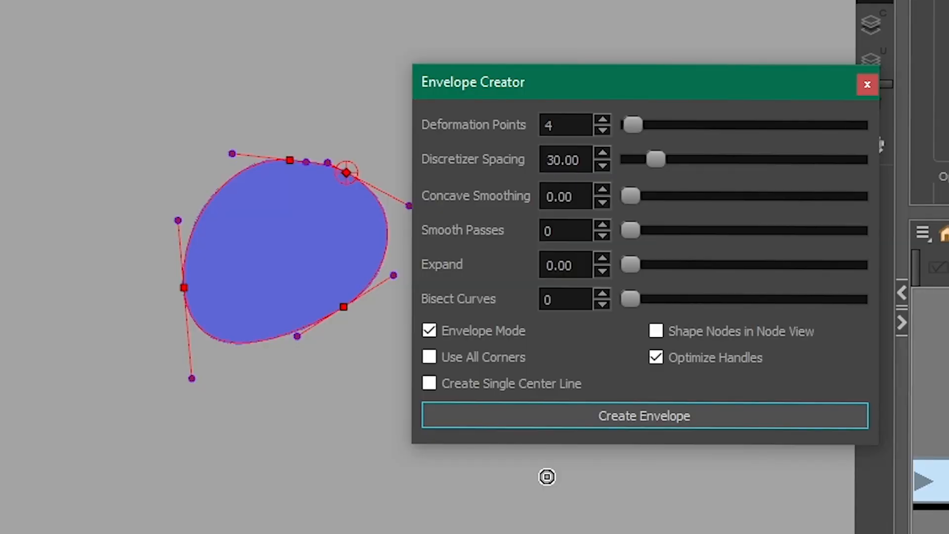
Close the Envelope Creator and move the envelope's top point toward the upper-left edge of the shoulder, adjusting the adjacent handles to follow the outline.
{"action": "left_click", "coordinate": [868, 84]}
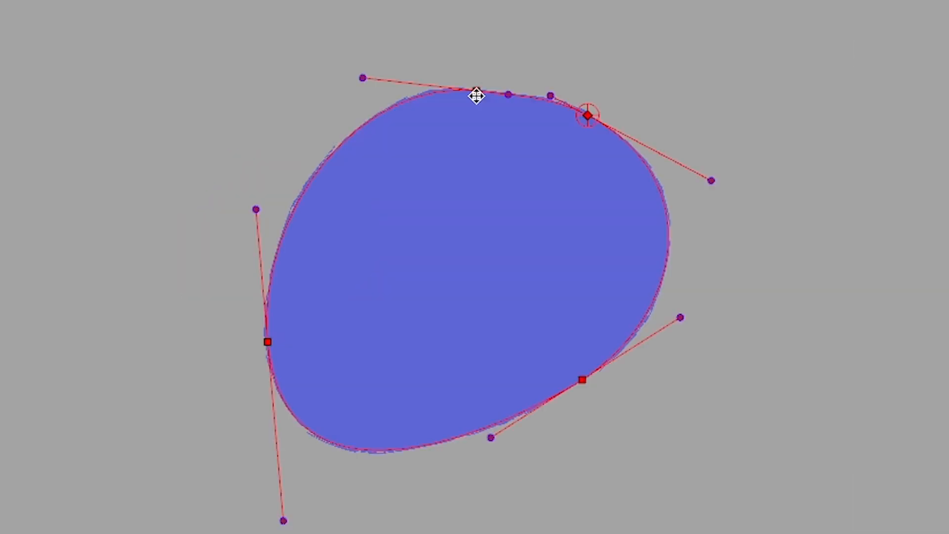
{"action": "left_click_drag", "start_coordinate": [289, 161], "coordinate": [243, 168]}
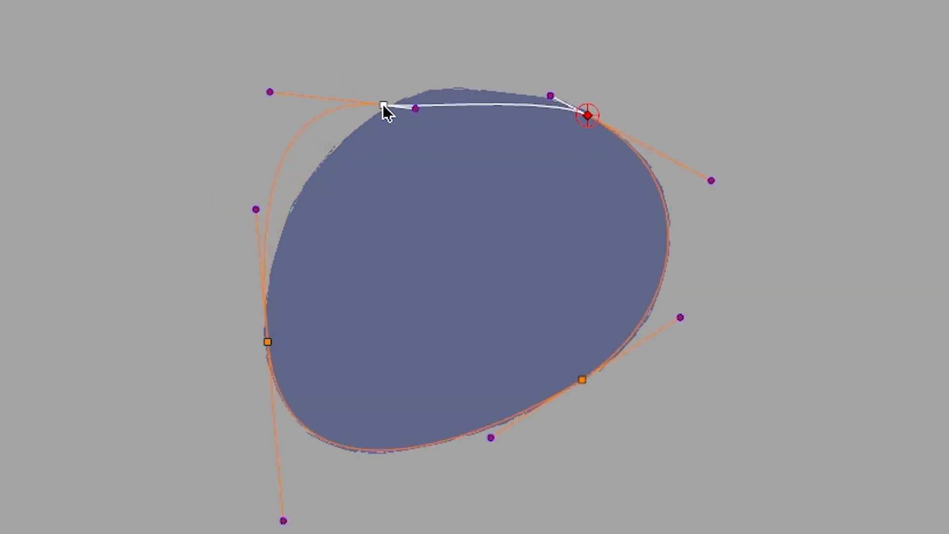
{"action": "left_click_drag", "start_coordinate": [187, 161], "coordinate": [198, 185]}
{"action": "left_click_drag", "start_coordinate": [290, 130], "coordinate": [313, 159]}
{"action": "left_click_drag", "start_coordinate": [410, 92], "coordinate": [469, 68]}
{"action": "left_click_drag", "start_coordinate": [550, 95], "coordinate": [450, 78]}
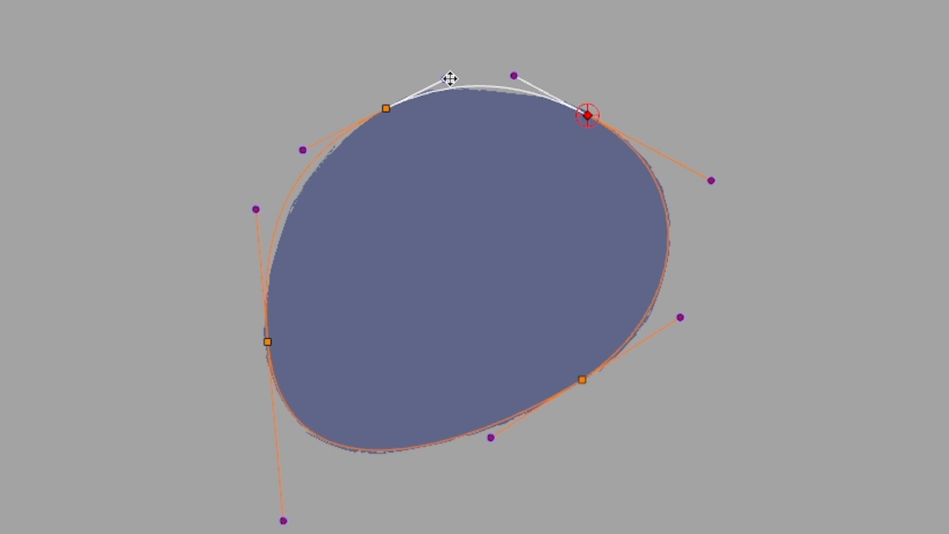
Redistribute the four envelope points around the shoulder outline, placing them on its upper-left, lower-left and lower-right edges with one above the top.
{"action": "left_click_drag", "start_coordinate": [388, 114], "coordinate": [441, 10]}
{"action": "left_click_drag", "start_coordinate": [268, 342], "coordinate": [195, 165]}
{"action": "left_click_drag", "start_coordinate": [583, 379], "coordinate": [333, 448]}
{"action": "left_click_drag", "start_coordinate": [587, 115], "coordinate": [594, 370]}
{"action": "left_click_drag", "start_coordinate": [520, 331], "coordinate": [698, 295]}
{"action": "left_click_drag", "start_coordinate": [717, 435], "coordinate": [504, 447]}
{"action": "left_click_drag", "start_coordinate": [333, 448], "coordinate": [332, 449]}
{"action": "left_click_drag", "start_coordinate": [431, 386], "coordinate": [395, 461]}
{"action": "left_click_drag", "start_coordinate": [196, 166], "coordinate": [294, 201]}
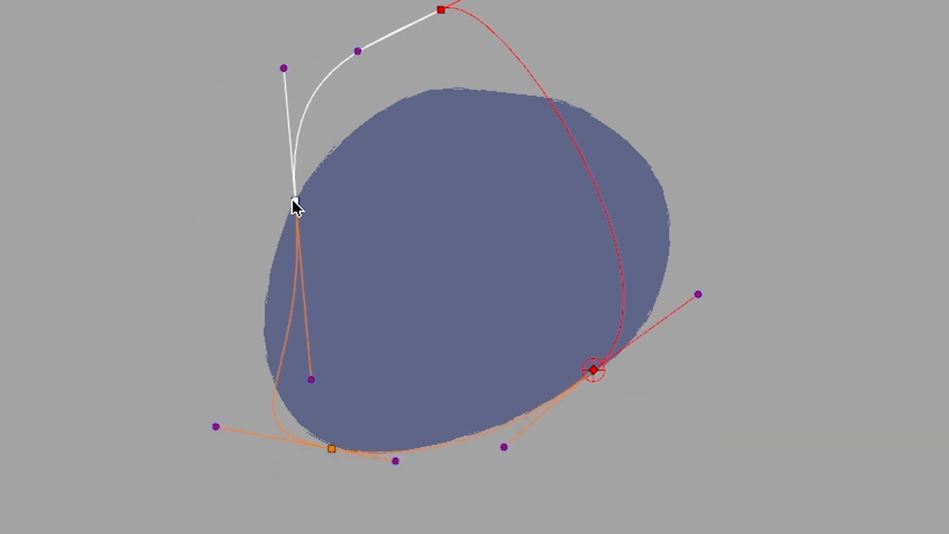
Place the remaining point on the shoulder's upper-right edge and adjust the Bezier handles so the envelope follows the outline.
{"action": "left_click_drag", "start_coordinate": [283, 69], "coordinate": [361, 87]}
{"action": "left_click_drag", "start_coordinate": [192, 362], "coordinate": [255, 278]}
{"action": "left_click_drag", "start_coordinate": [215, 426], "coordinate": [247, 417]}
{"action": "left_click_drag", "start_coordinate": [438, 11], "coordinate": [547, 102]}
{"action": "left_click_drag", "start_coordinate": [465, 140], "coordinate": [449, 75]}
{"action": "left_click_drag", "start_coordinate": [614, 120], "coordinate": [706, 139]}
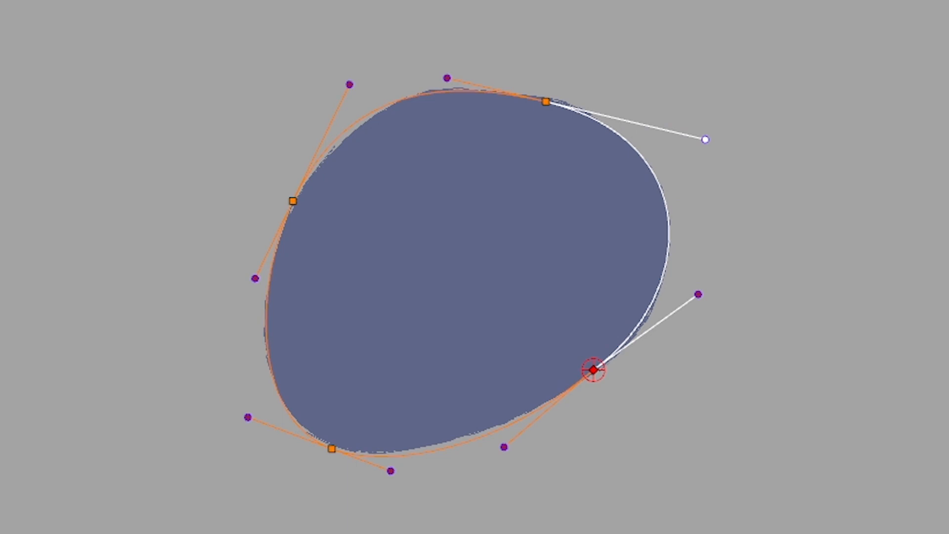
Fine-tune the envelope's Bezier handles along the left, lower and right edges of the shoulder.
{"action": "left_click", "coordinate": [500, 490]}
{"action": "left_click_drag", "start_coordinate": [249, 414], "coordinate": [251, 434]}
{"action": "mouse_move", "coordinate": [255, 279]}
{"action": "left_mouse_down"}
{"action": "mouse_move", "coordinate": [274, 314]}
{"action": "mouse_move", "coordinate": [239, 289]}
{"action": "left_mouse_up"}
{"action": "mouse_move", "coordinate": [509, 450]}
{"action": "left_mouse_down"}
{"action": "mouse_move", "coordinate": [438, 269]}
{"action": "mouse_move", "coordinate": [413, 326]}
{"action": "mouse_move", "coordinate": [520, 455]}
{"action": "left_mouse_up"}
{"action": "left_click_drag", "start_coordinate": [703, 295], "coordinate": [705, 255]}
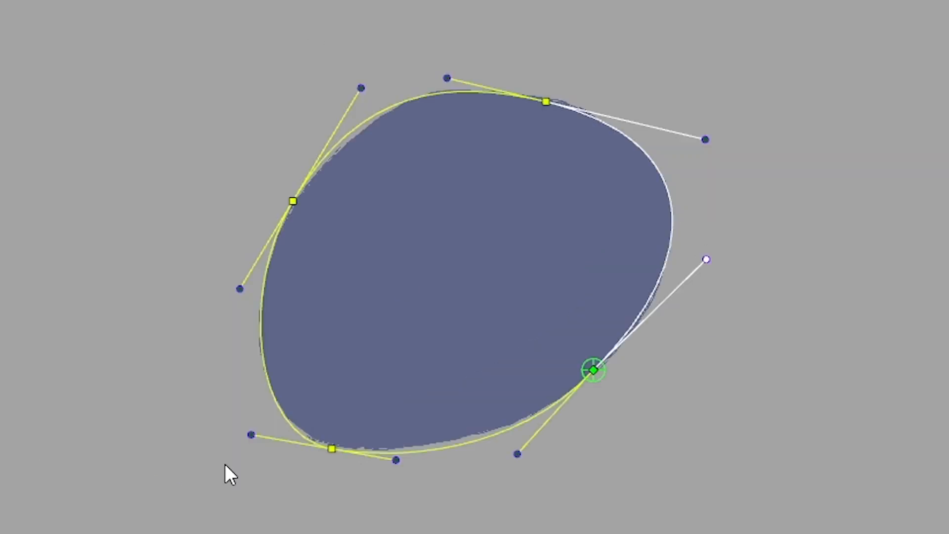
{"action": "left_click_drag", "start_coordinate": [361, 88], "coordinate": [327, 114]}
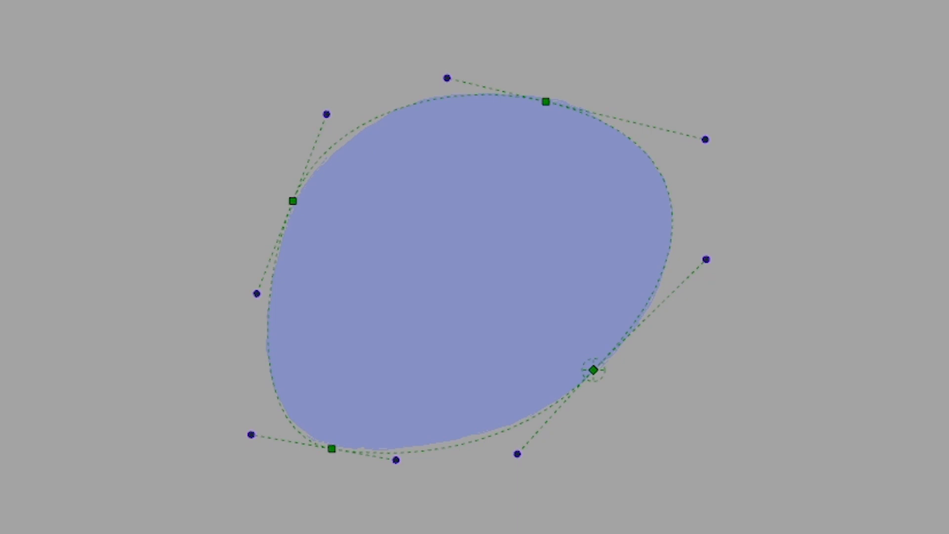
Hide the deformation controls and add contour points along the right side of the shoulder's line art in the Drawing view.
{"action": "key", "text": "Escape"}
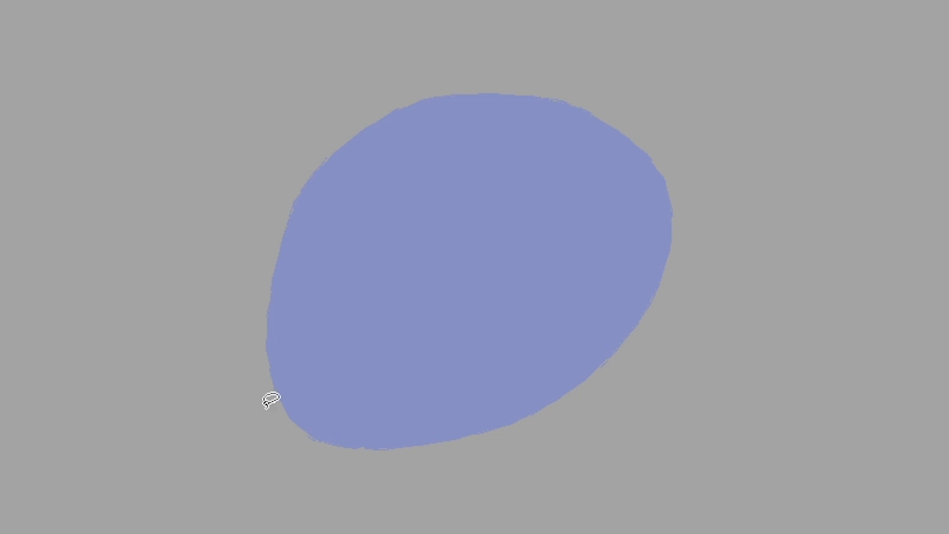
{"action": "left_click_drag", "start_coordinate": [180, 203], "coordinate": [110, 455]}
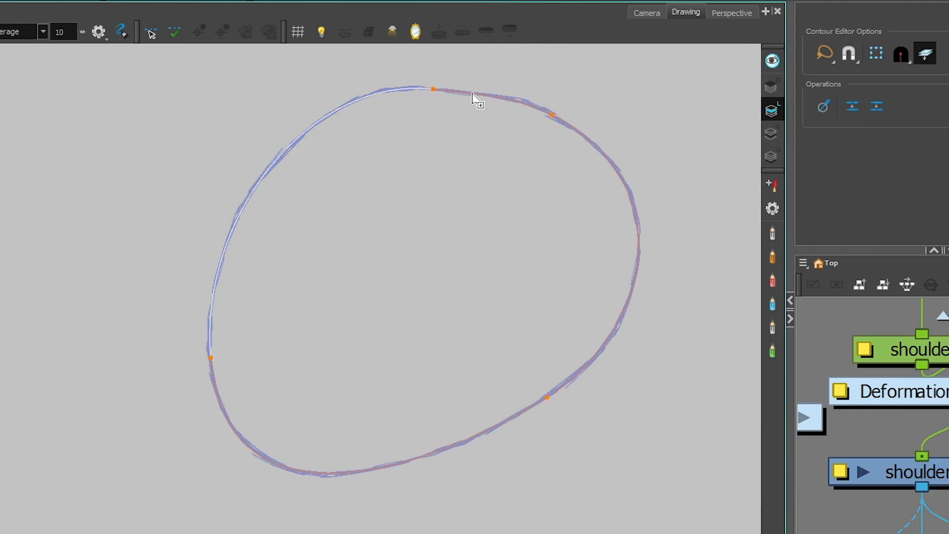
{"action": "left_click", "coordinate": [563, 387]}
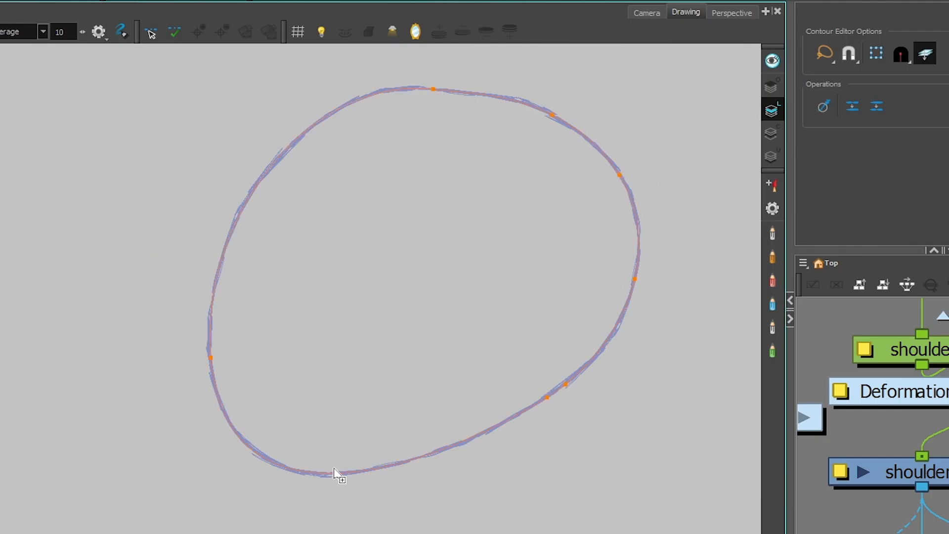
Try adding many closely spaced contour points along the lower-right edge of the shoulder's line art.
{"action": "left_click", "coordinate": [530, 409]}
{"action": "left_click", "coordinate": [519, 414]}
{"action": "left_click", "coordinate": [510, 419]}
{"action": "left_click", "coordinate": [499, 395]}
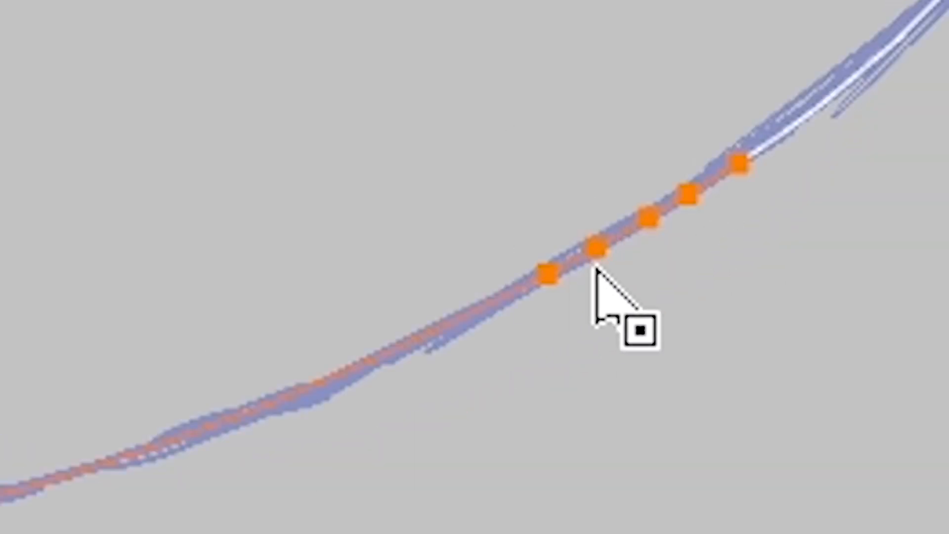
{"action": "left_click", "coordinate": [495, 302]}
{"action": "left_click", "coordinate": [453, 322]}
{"action": "left_click", "coordinate": [396, 349]}
{"action": "left_click", "coordinate": [350, 368]}
{"action": "left_click", "coordinate": [299, 391]}
{"action": "left_click", "coordinate": [232, 418]}
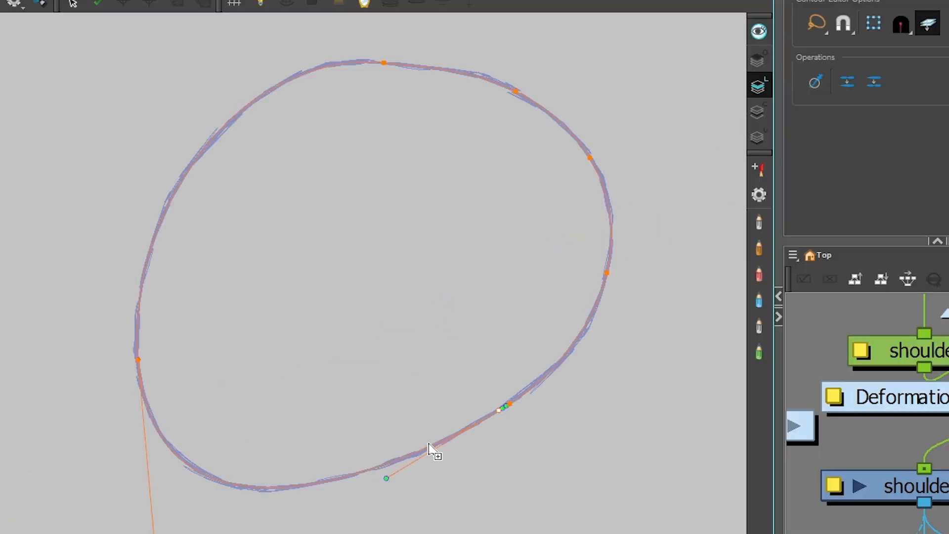
Add evenly spaced contour points along the bottom, left, upper-left and lower-right edges of the shoulder's line art.
{"action": "left_click", "coordinate": [292, 487]}
{"action": "left_click", "coordinate": [187, 463]}
{"action": "left_click", "coordinate": [144, 273]}
{"action": "left_click", "coordinate": [196, 159]}
{"action": "left_click", "coordinate": [282, 83]}
{"action": "left_click", "coordinate": [573, 343]}
Switch to the shoulder's Colour Art layer and delete its existing fill and outline.
{"action": "left_click", "coordinate": [762, 110]}
{"action": "left_click", "coordinate": [404, 66]}
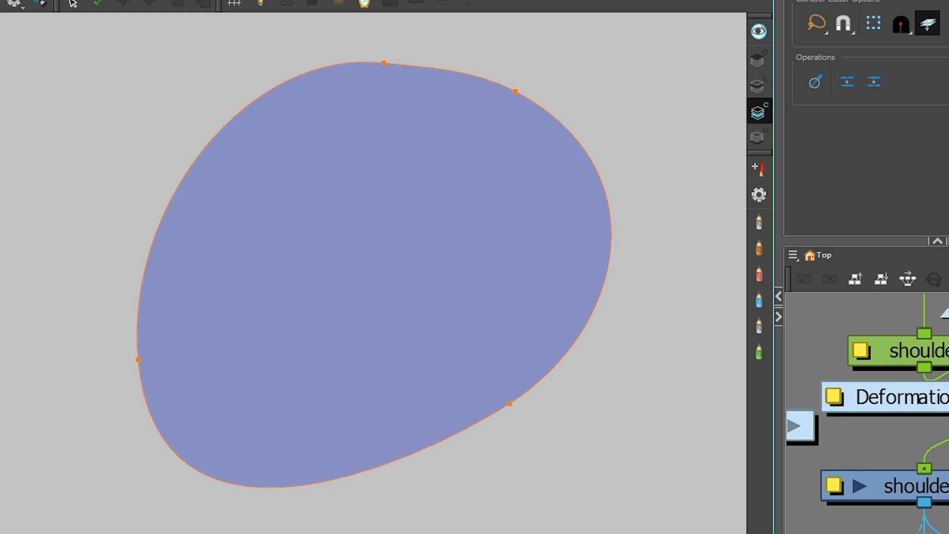
{"action": "key", "text": "alt+s"}
{"action": "key", "text": "alt+d"}
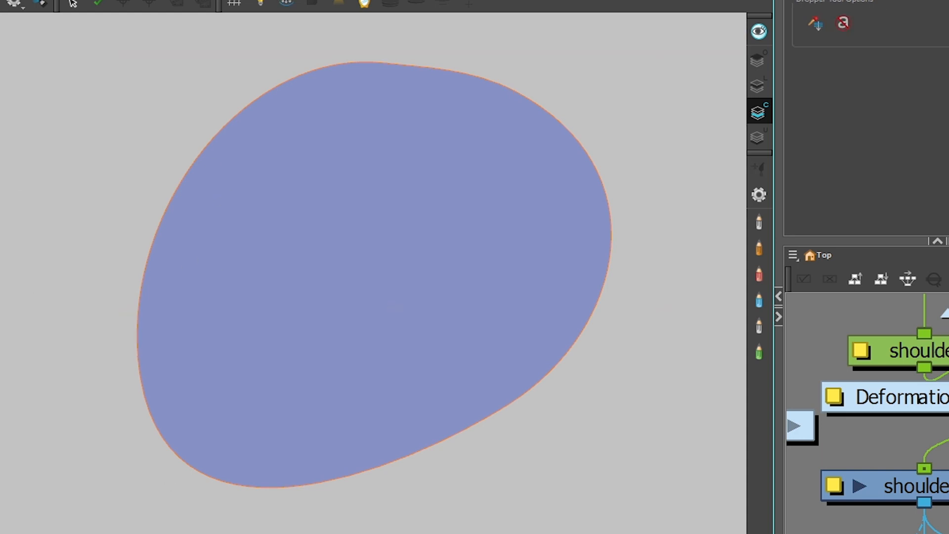
{"action": "key", "text": "alt+s"}
{"action": "key", "text": "Delete"}
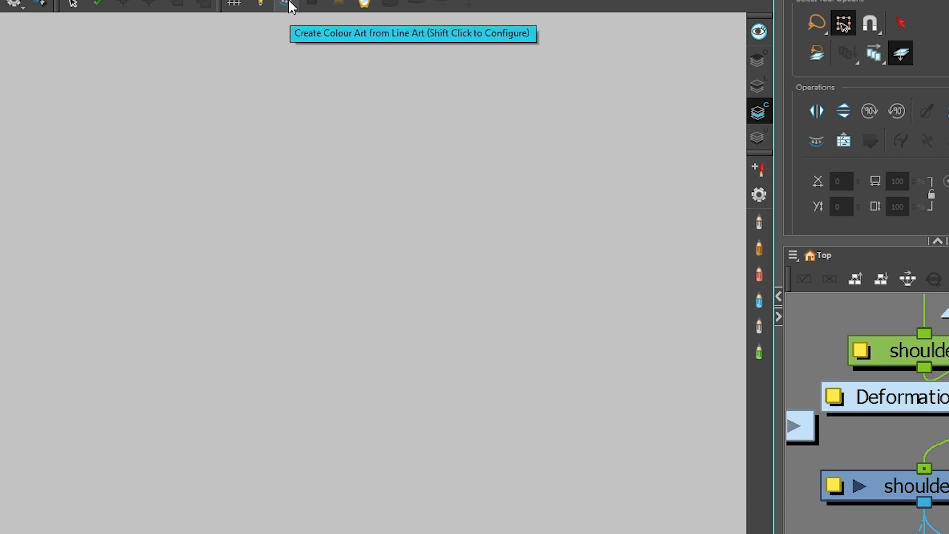
Create new colour art from the line art and check that its contour points match the Line Art layer.
{"action": "left_click", "coordinate": [288, 4]}
{"action": "left_click", "coordinate": [257, 95]}
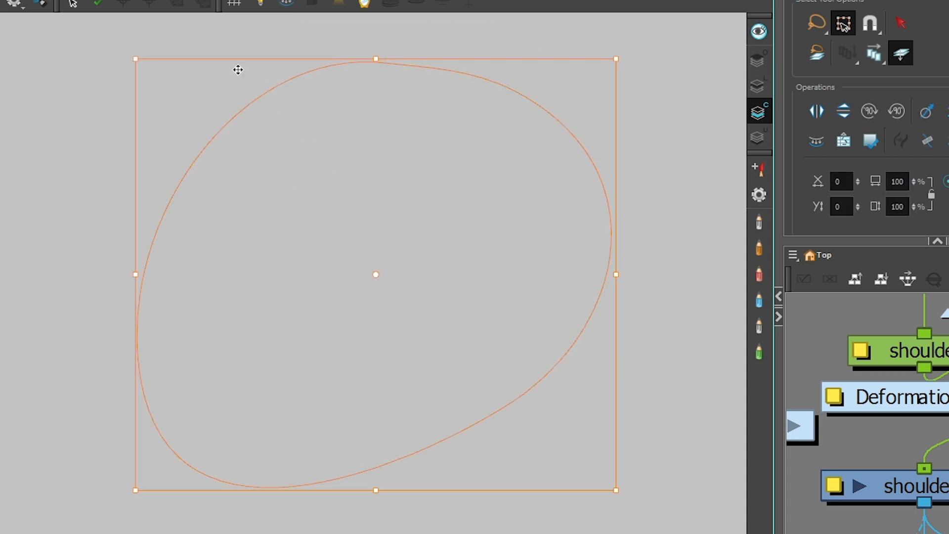
{"action": "key", "text": "alt+q"}
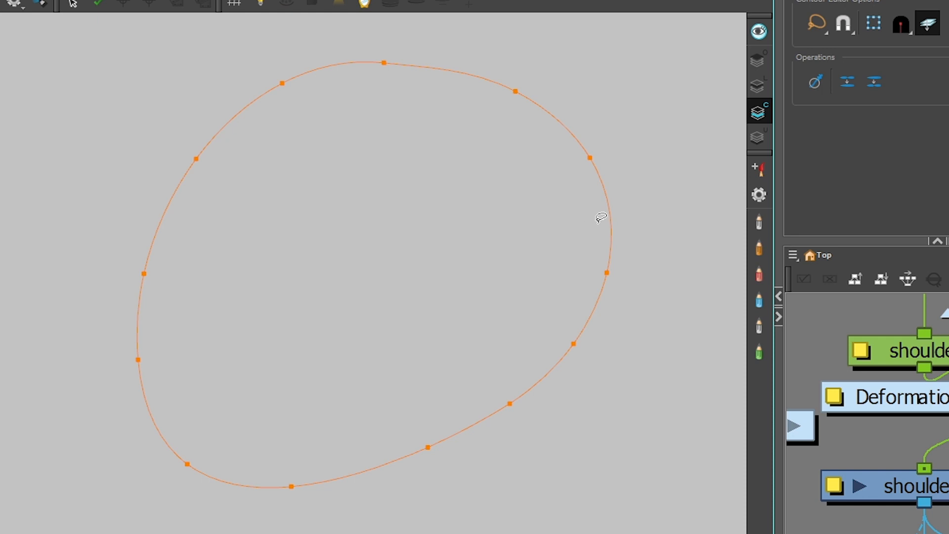
{"action": "left_click", "coordinate": [757, 85]}
{"action": "left_click", "coordinate": [759, 109]}
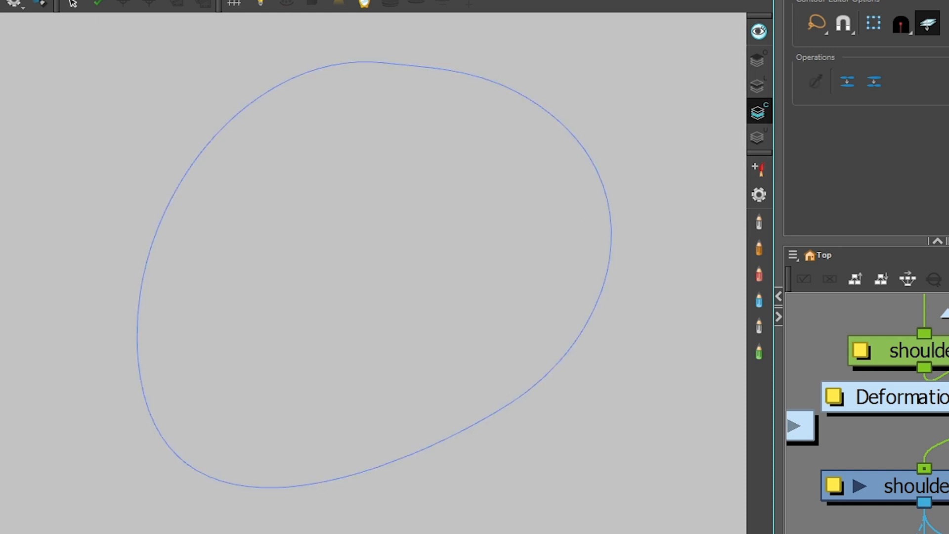
Paint the shoulder's new Colour Art outline with the light blue fill.
{"action": "key", "text": "alt+i"}
{"action": "left_click", "coordinate": [223, 248]}
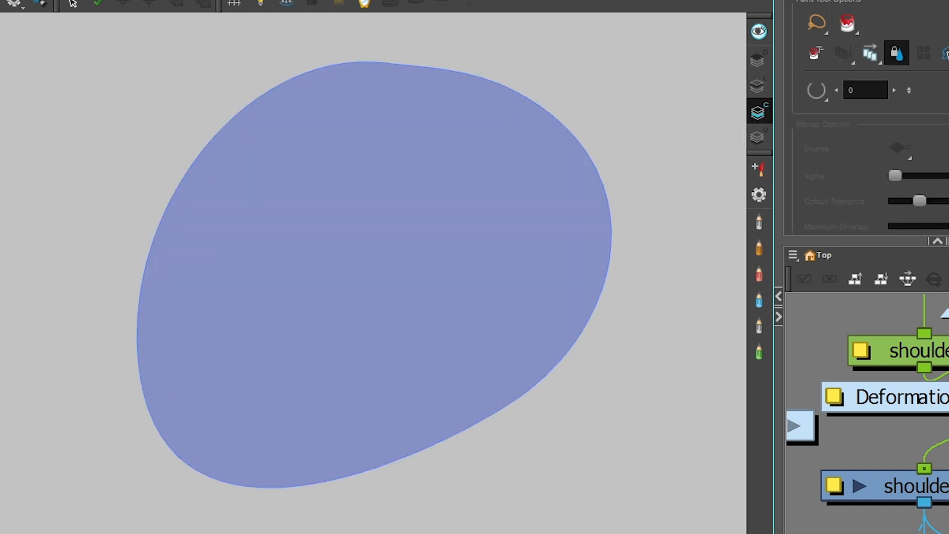
{"action": "key", "text": "alt+s"}
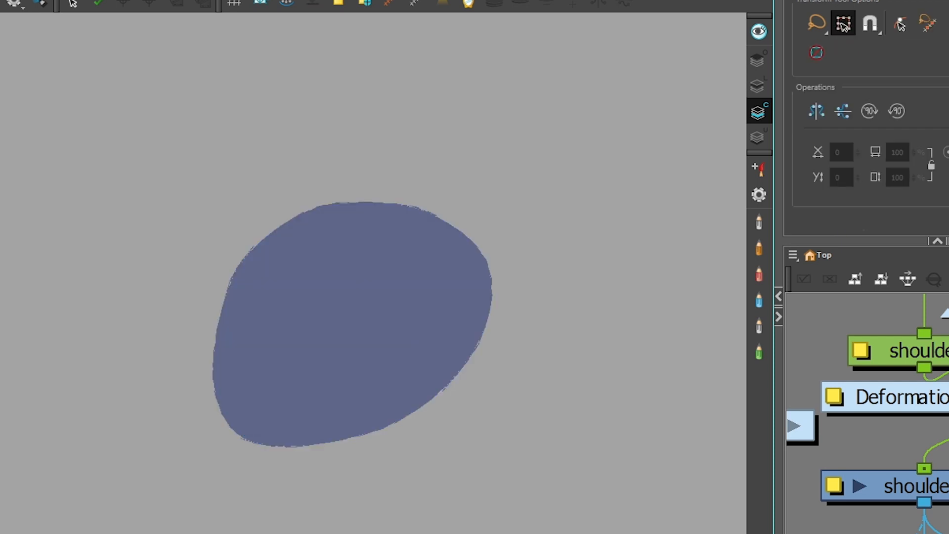
Show the full character rig in the Camera view again and deselect the shoulder.
{"action": "left_click", "coordinate": [637, 2]}
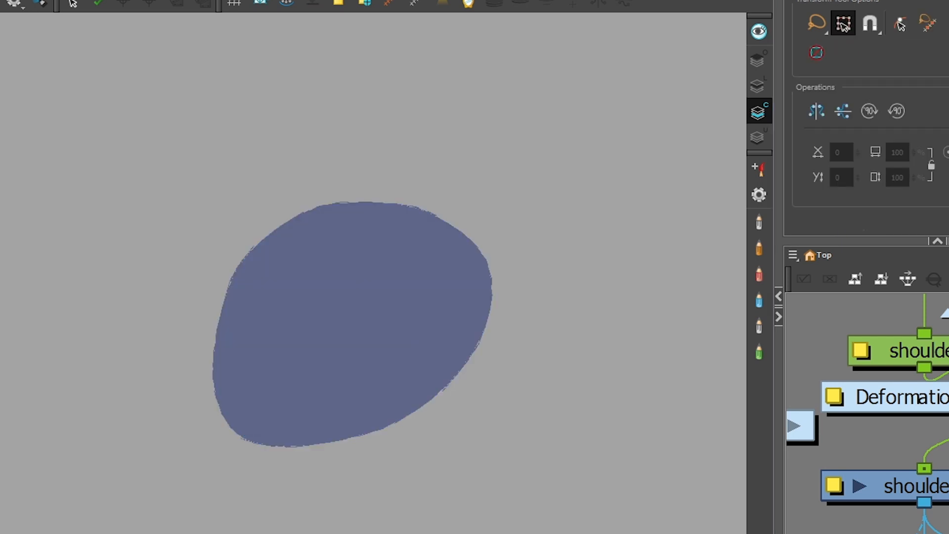
{"action": "left_click", "coordinate": [633, 23]}
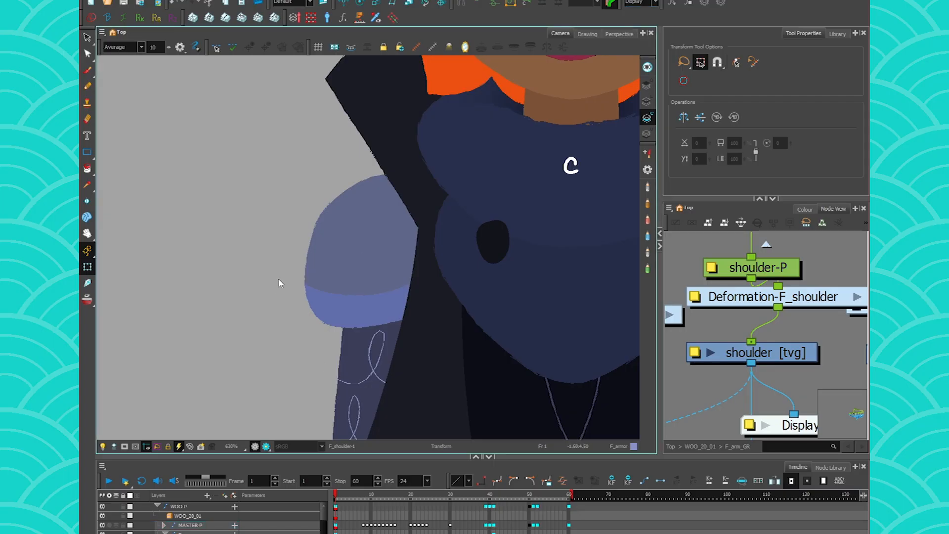
{"action": "left_click", "coordinate": [279, 282]}
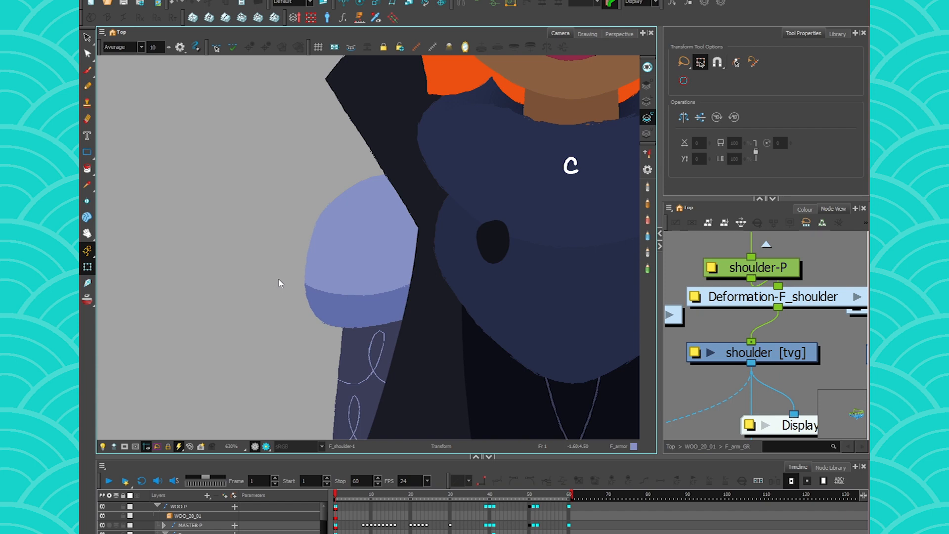